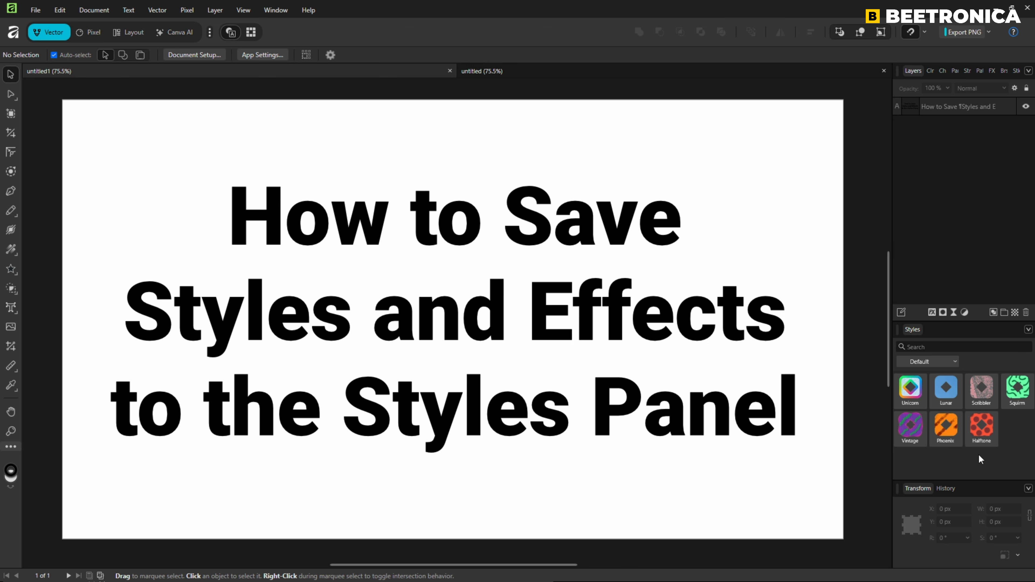
Check in the list of vector panels that the Styles panel is enabled.
click(276, 10)
mouse_move(247, 158)
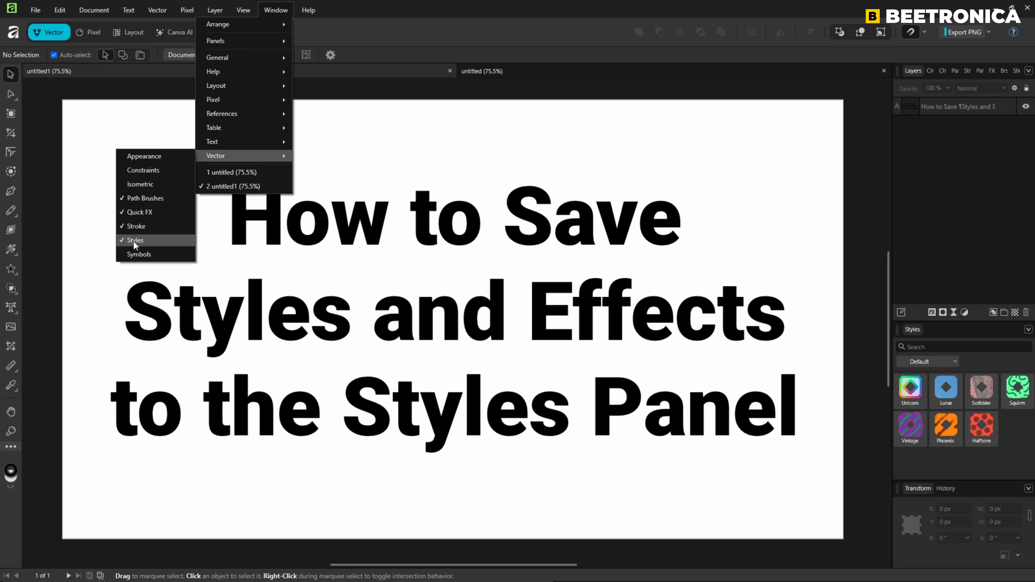
click(551, 252)
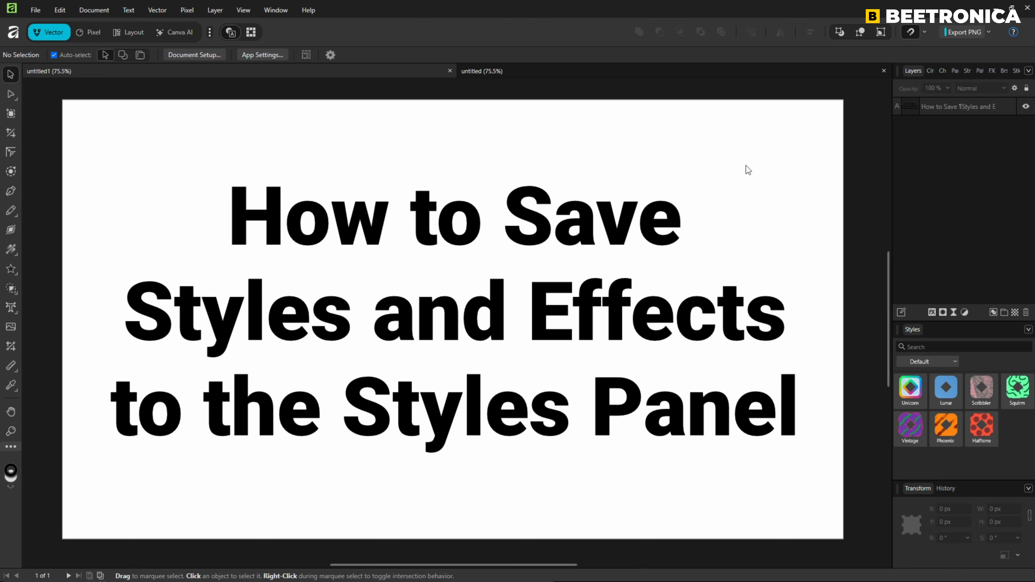
Switch to the document with the shapes and examine the blue rounded rectangle's fill and stroke gradients.
click(724, 72)
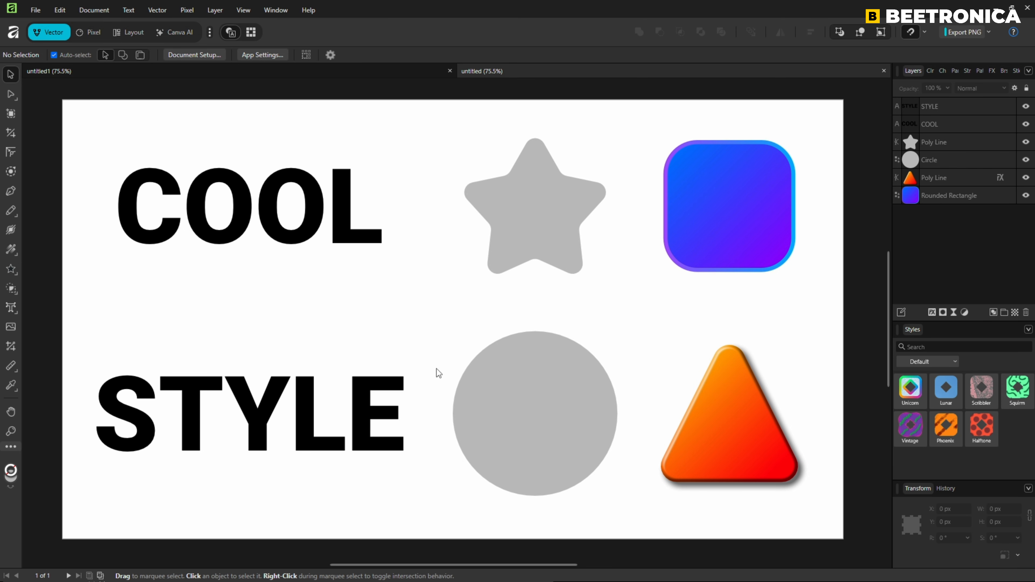
click(730, 209)
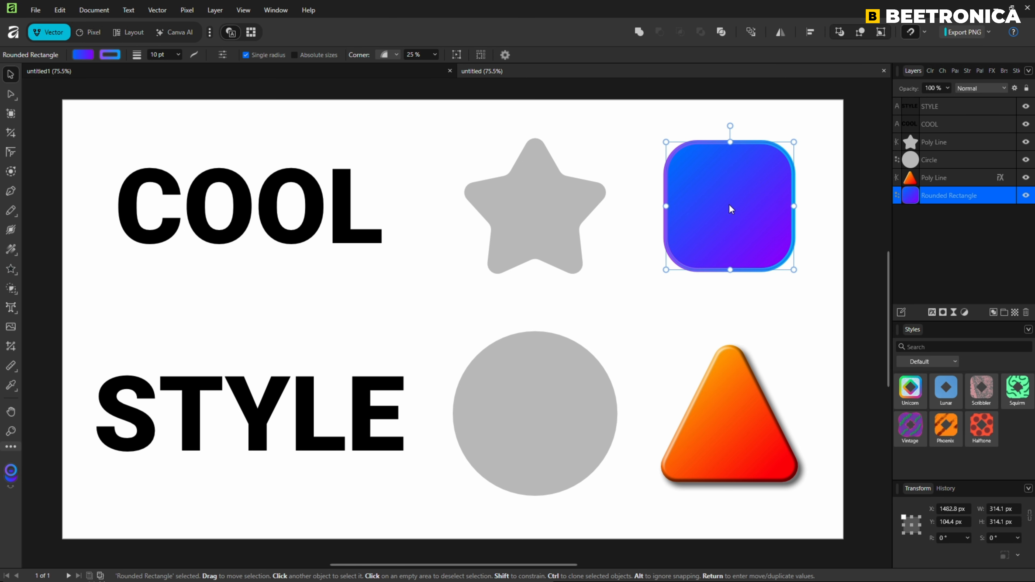
click(86, 56)
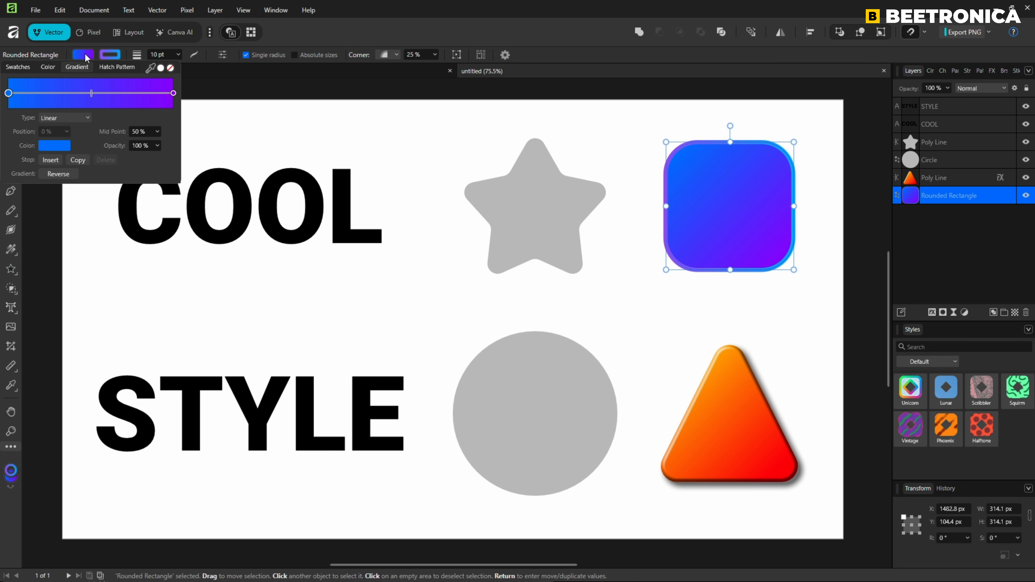
click(113, 55)
click(114, 56)
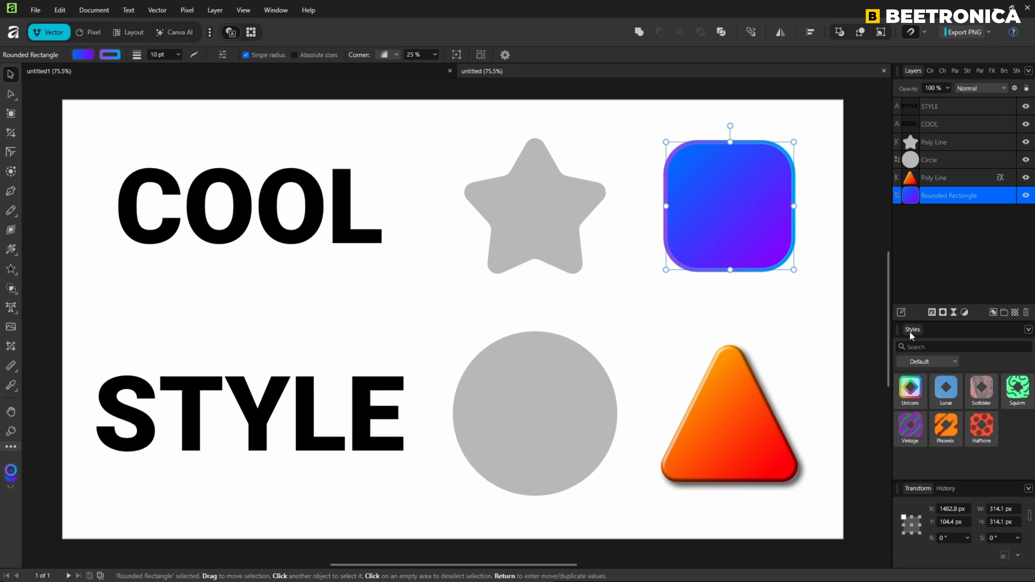
Add a styles category named My Styles and save the blue rounded rectangle's appearance in it as a style.
click(1028, 330)
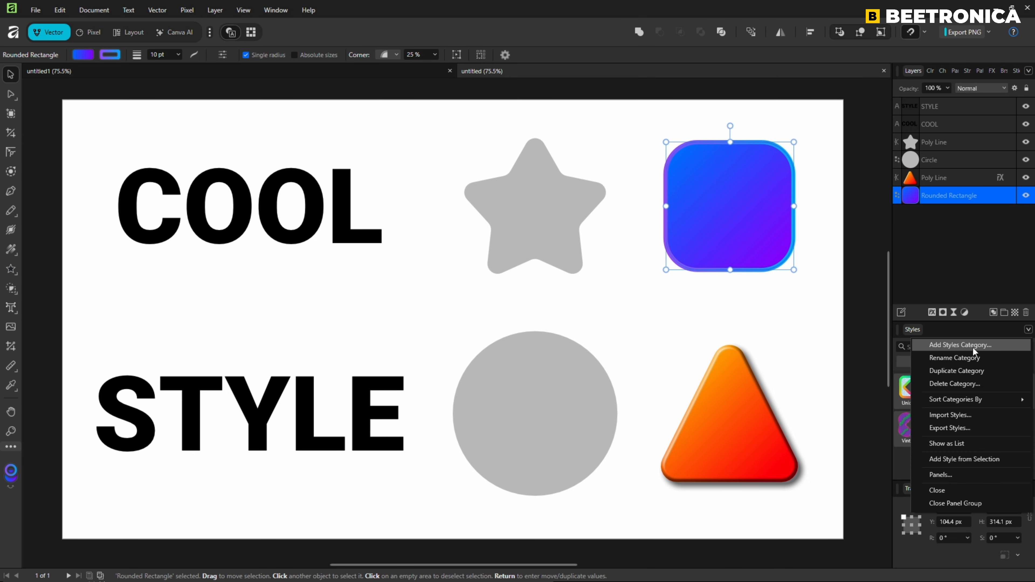
click(962, 348)
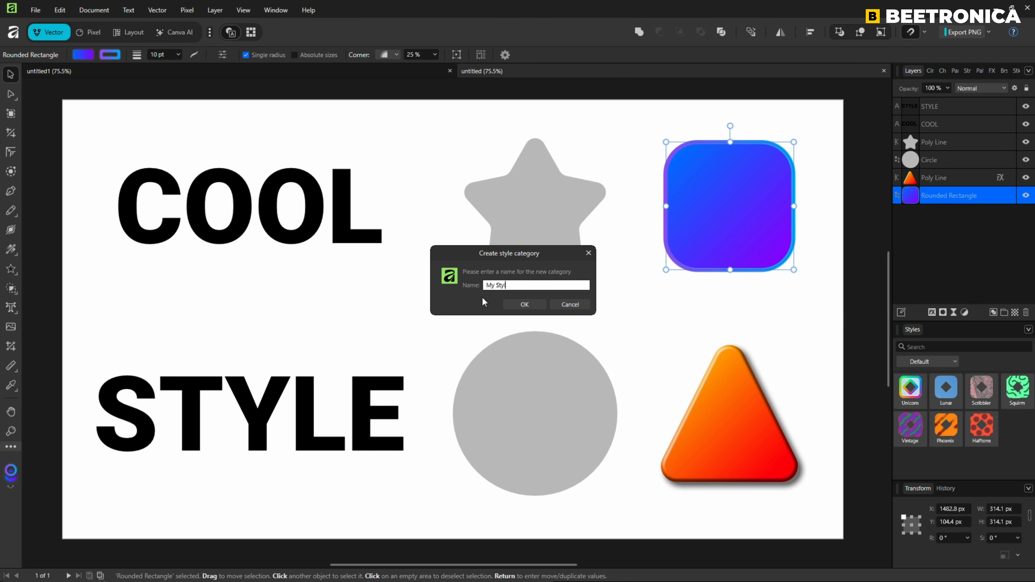
click(524, 306)
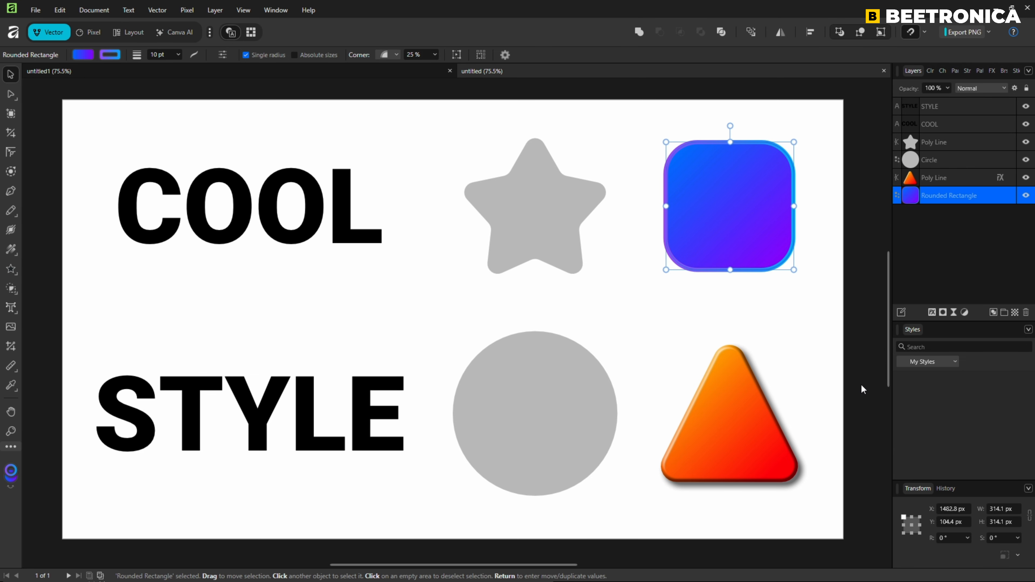
right_click(732, 202)
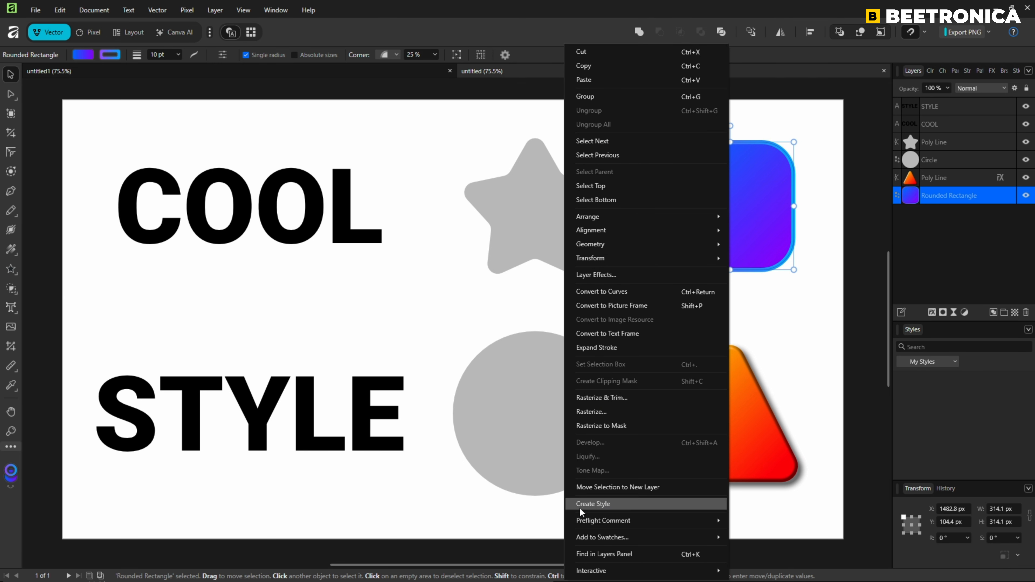
click(599, 505)
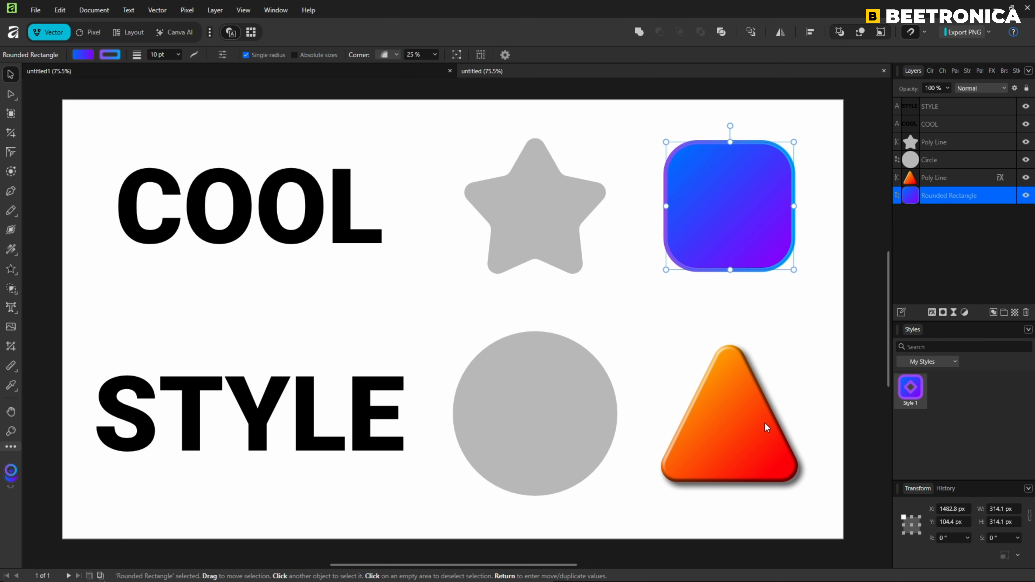
Review the orange triangle's Bevel / Emboss, Gradient Overlay and Outer Shadow effects and save its appearance as a style in My Styles.
click(731, 425)
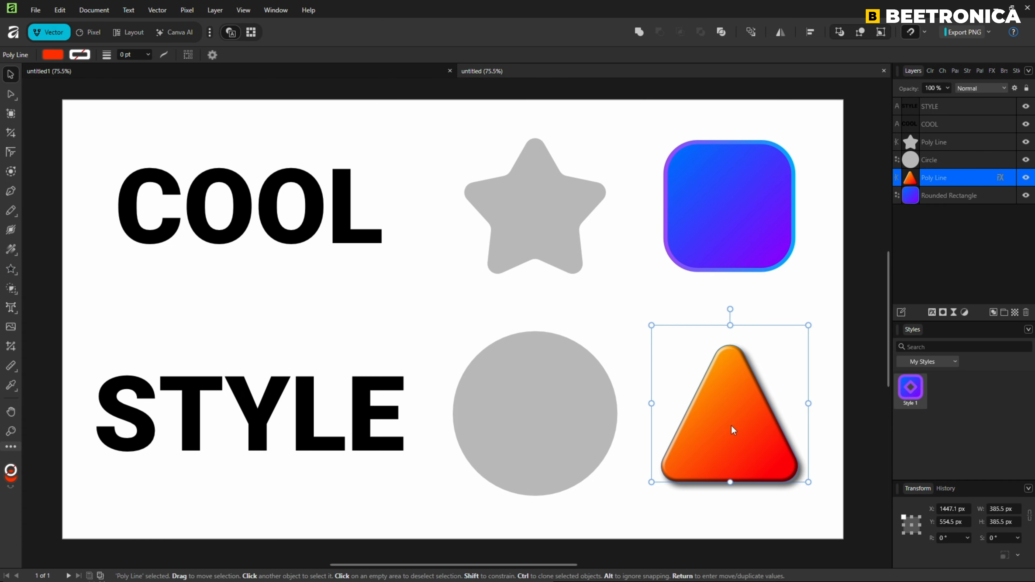
click(1002, 179)
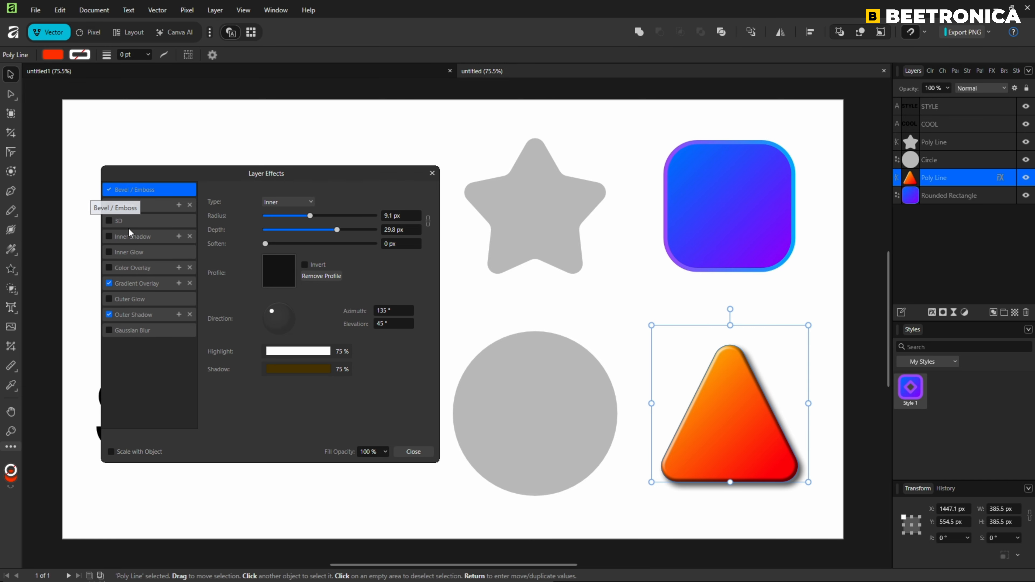
click(132, 284)
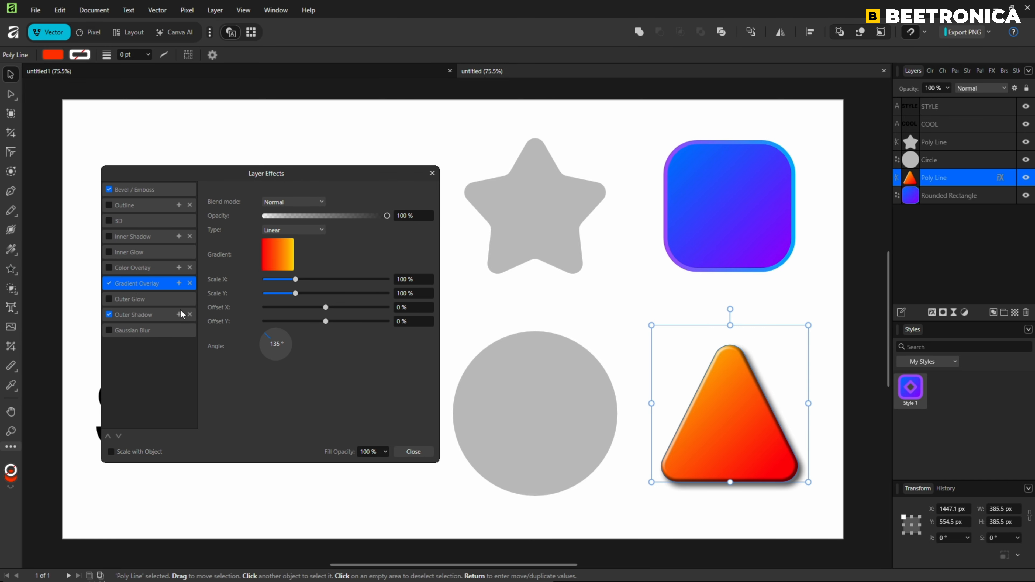
click(131, 315)
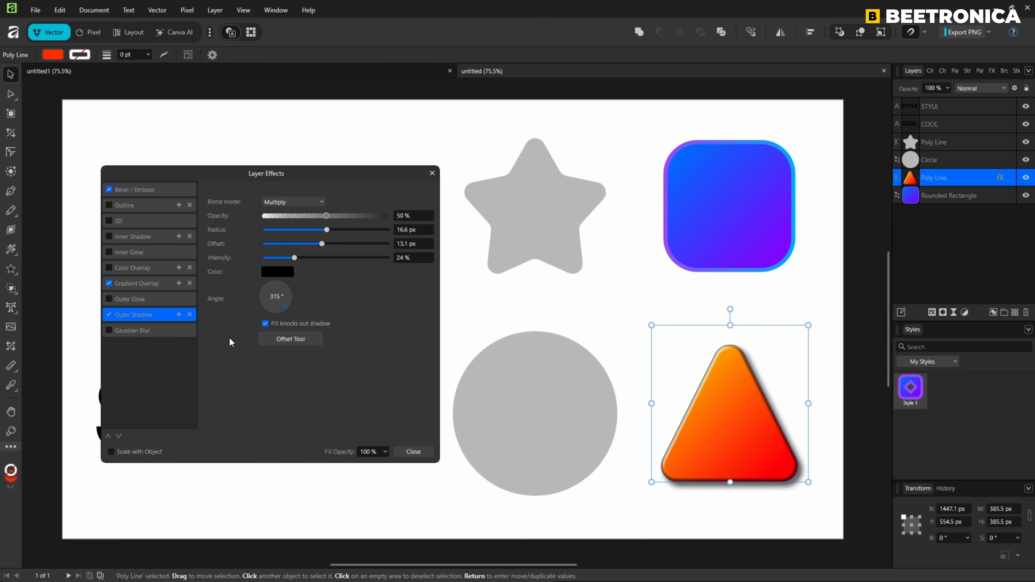
click(415, 451)
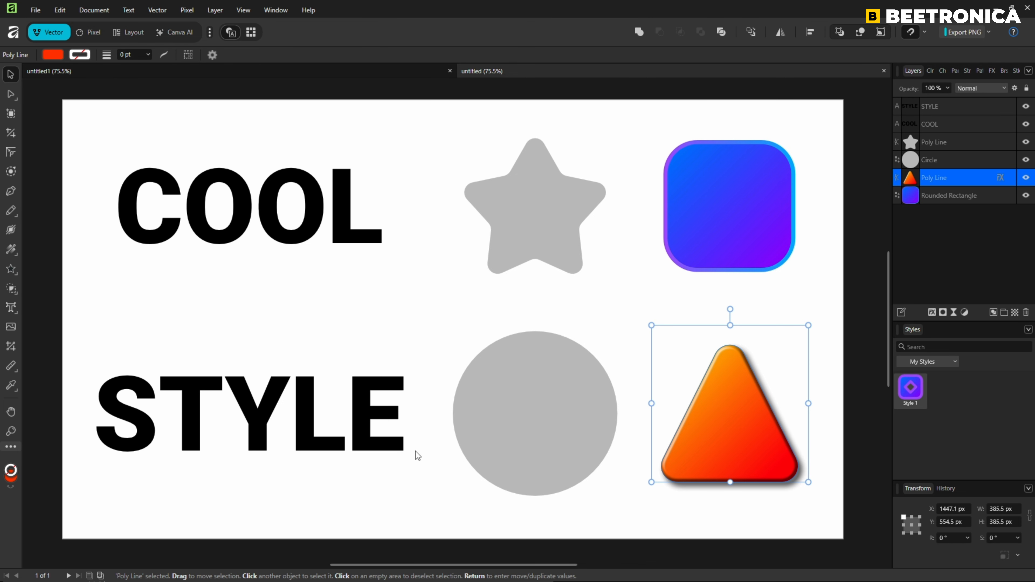
right_click(732, 418)
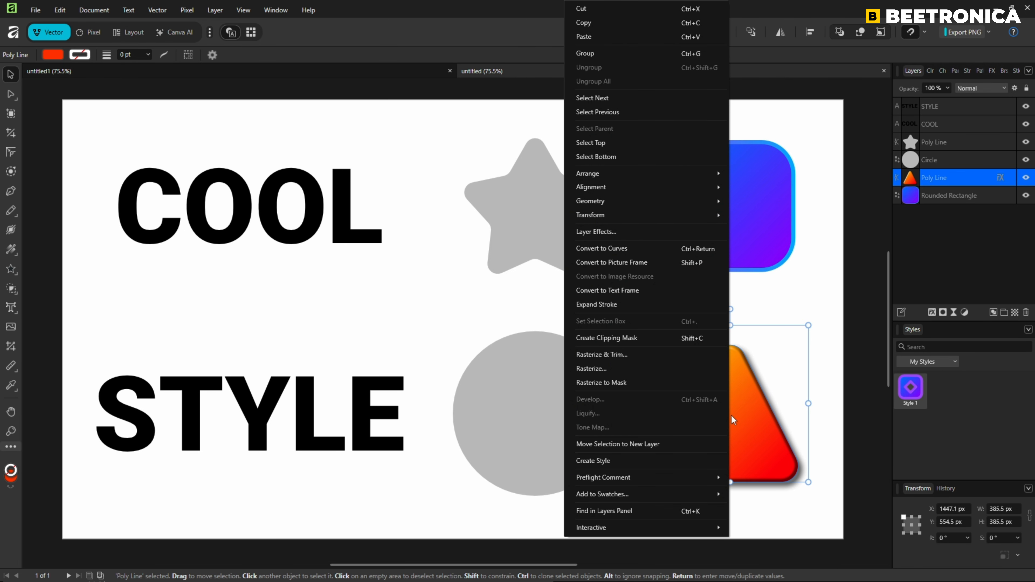
click(597, 462)
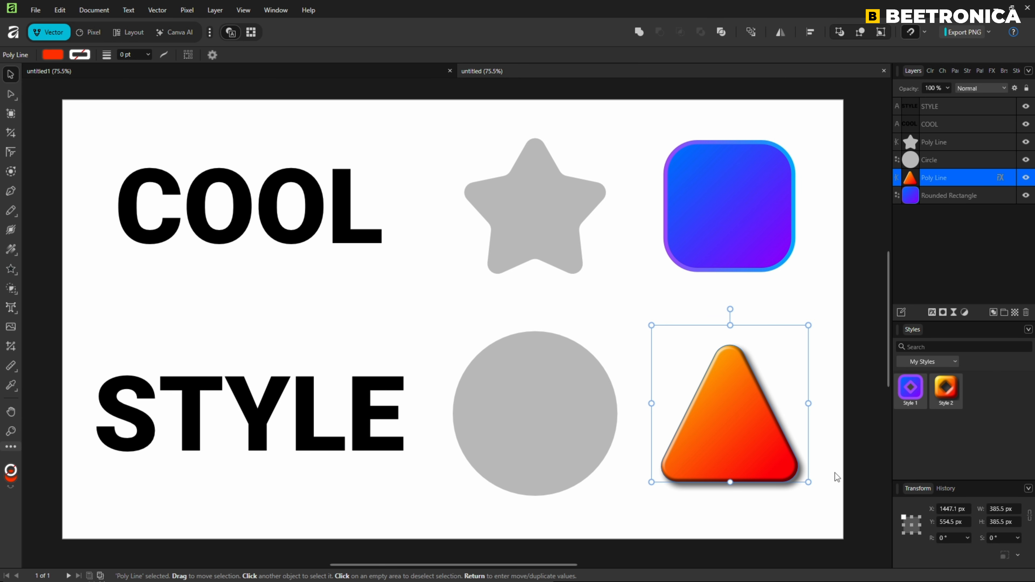
right_click(912, 402)
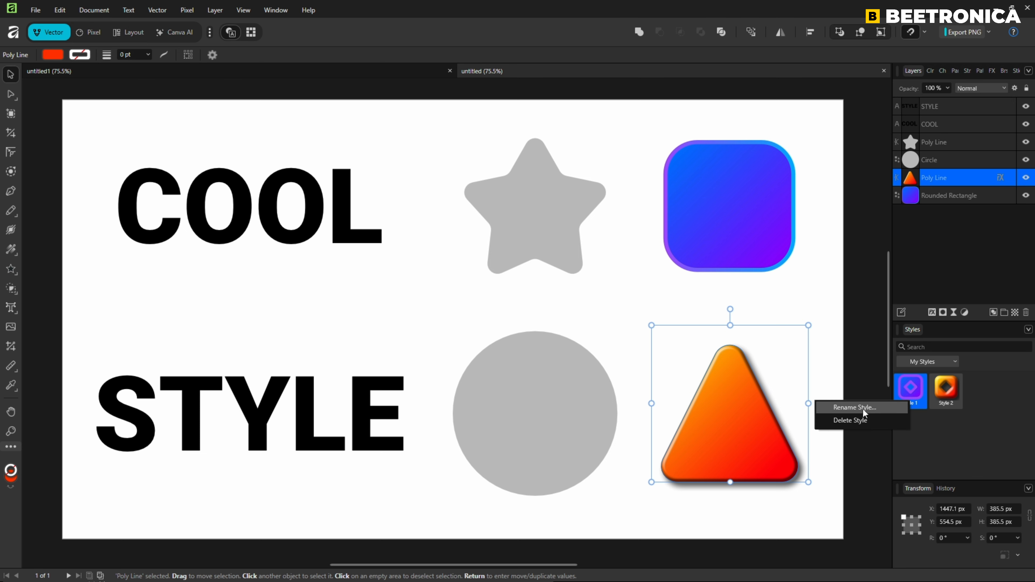
click(854, 409)
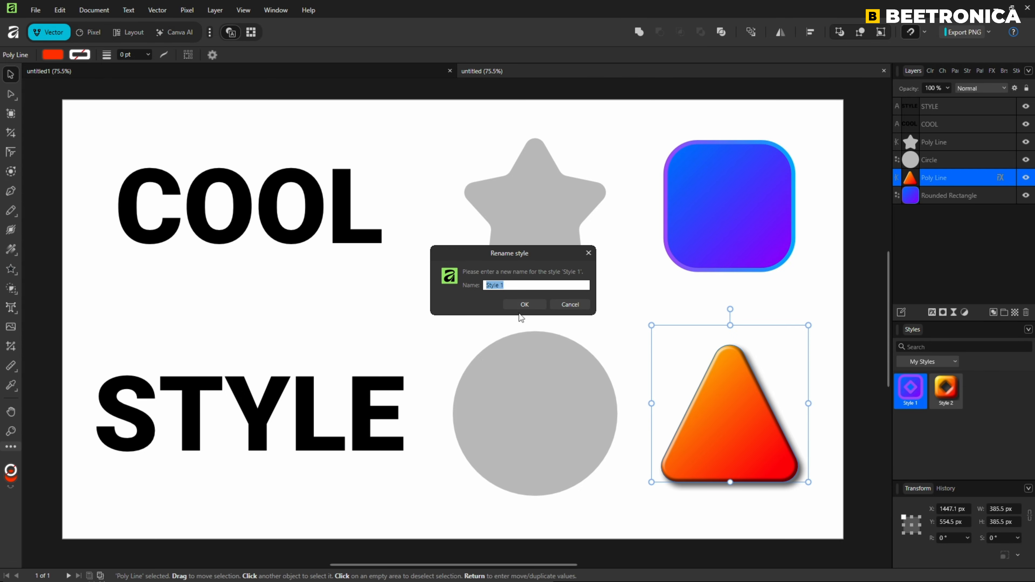
click(570, 305)
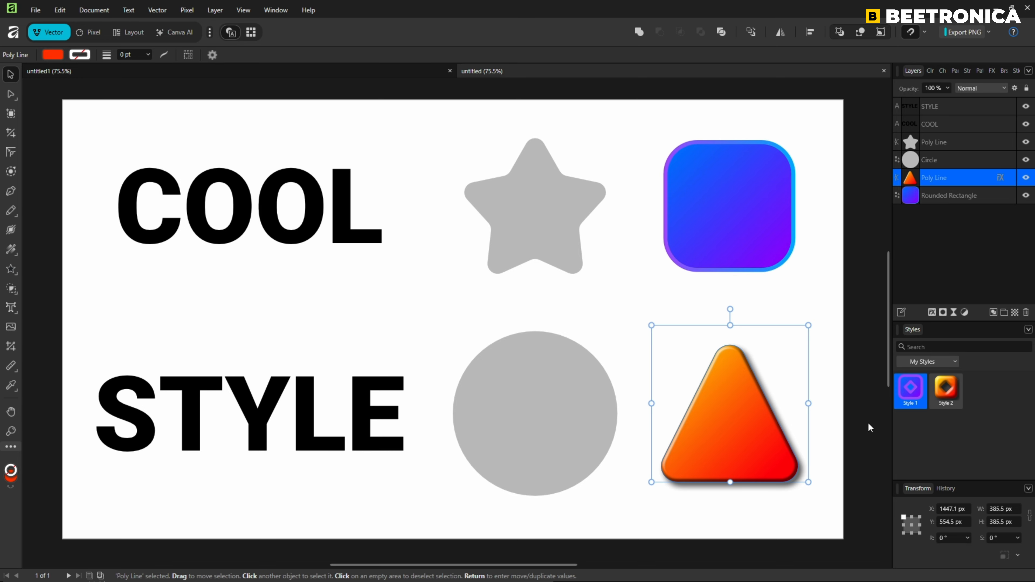
Apply Style 1 to the grey circle and Style 2 to the grey star.
click(530, 416)
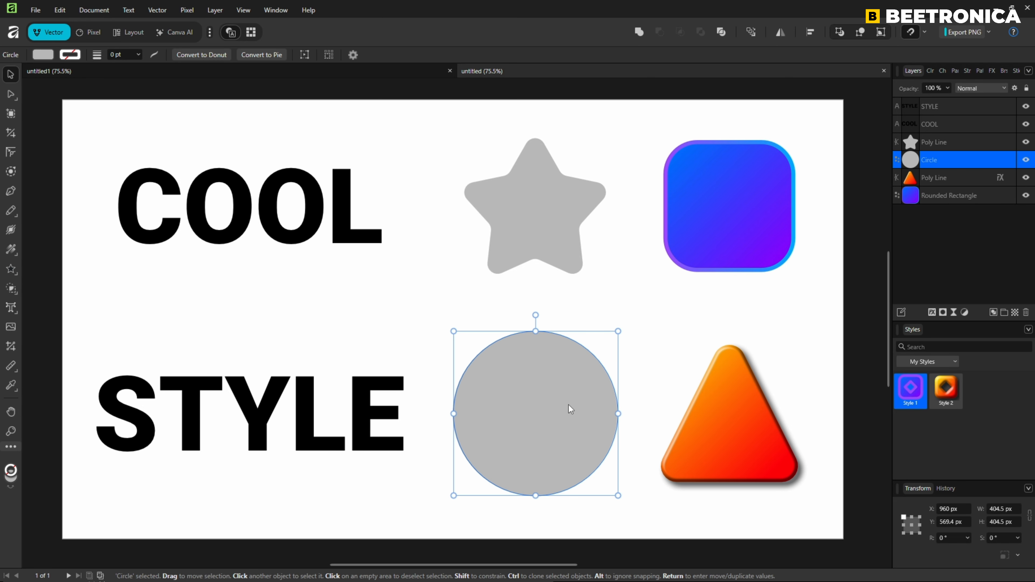
click(909, 394)
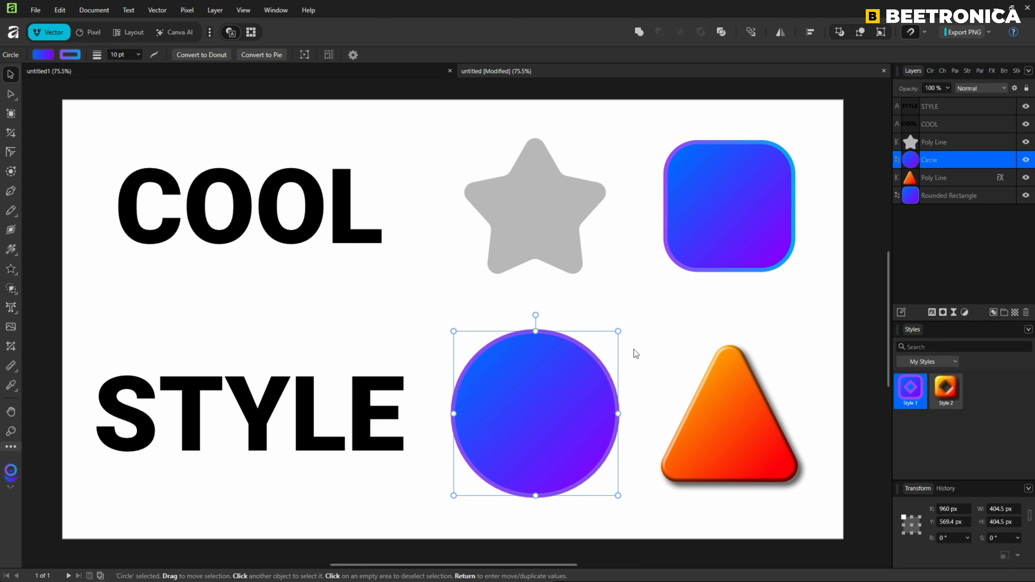
click(551, 231)
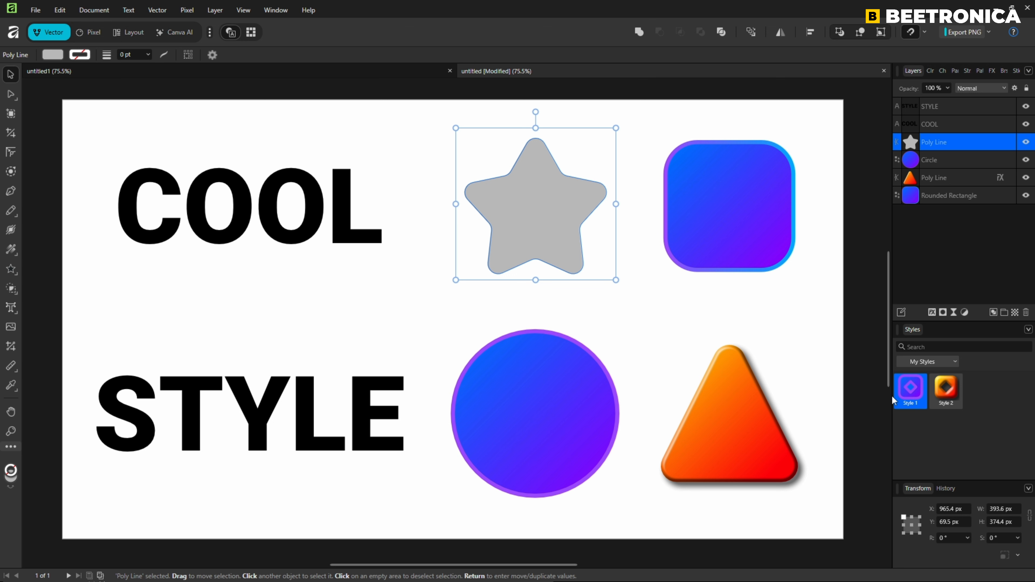
click(951, 395)
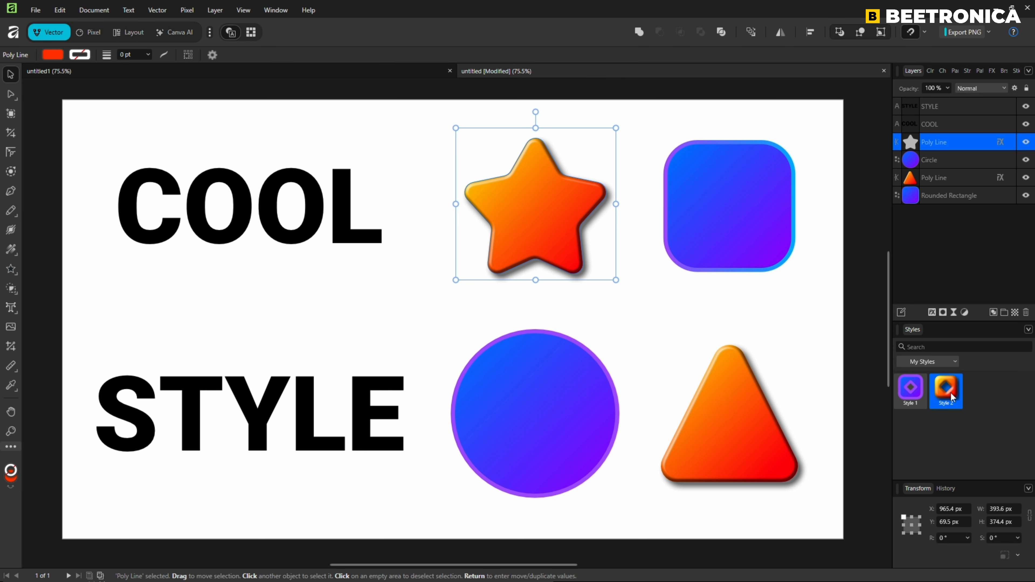
click(652, 390)
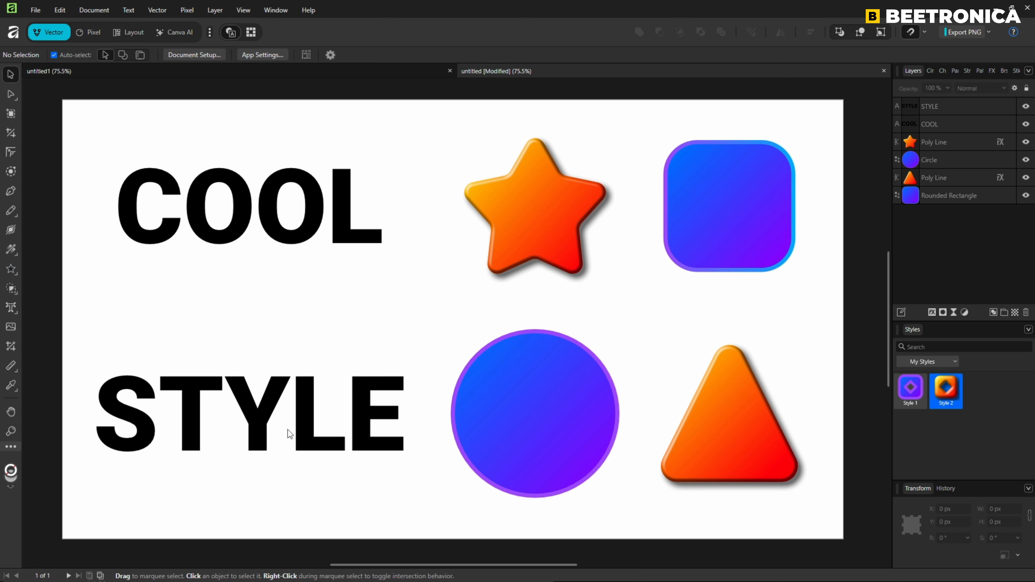
Apply Style 2 to the STYLE text and Style 1 to the COOL text.
click(305, 408)
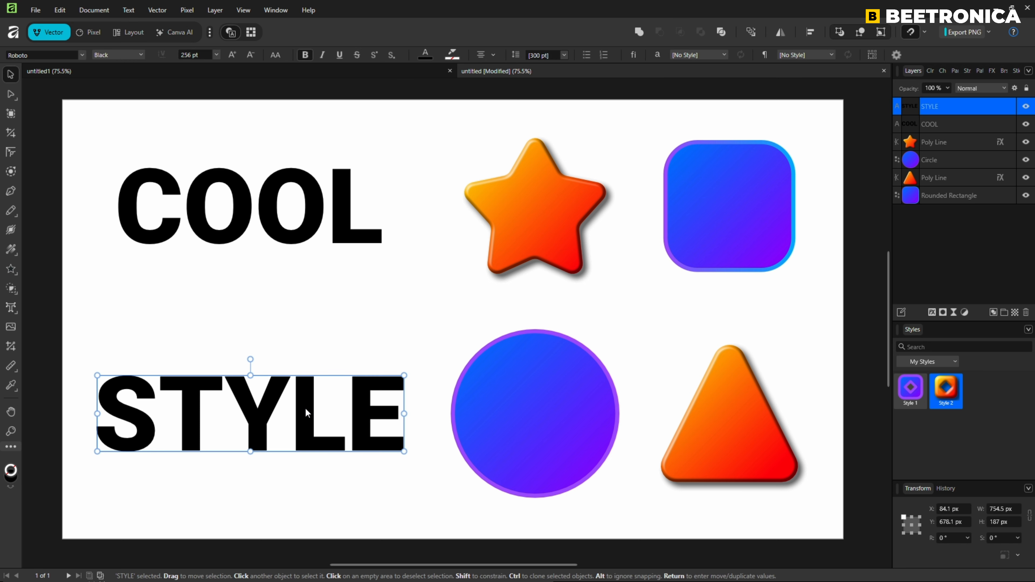
click(952, 395)
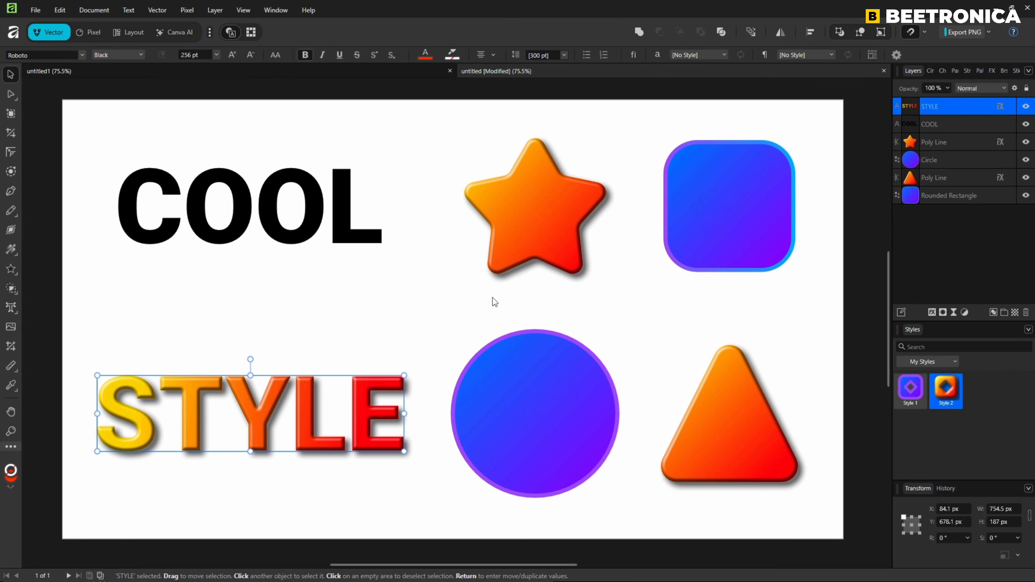
click(341, 236)
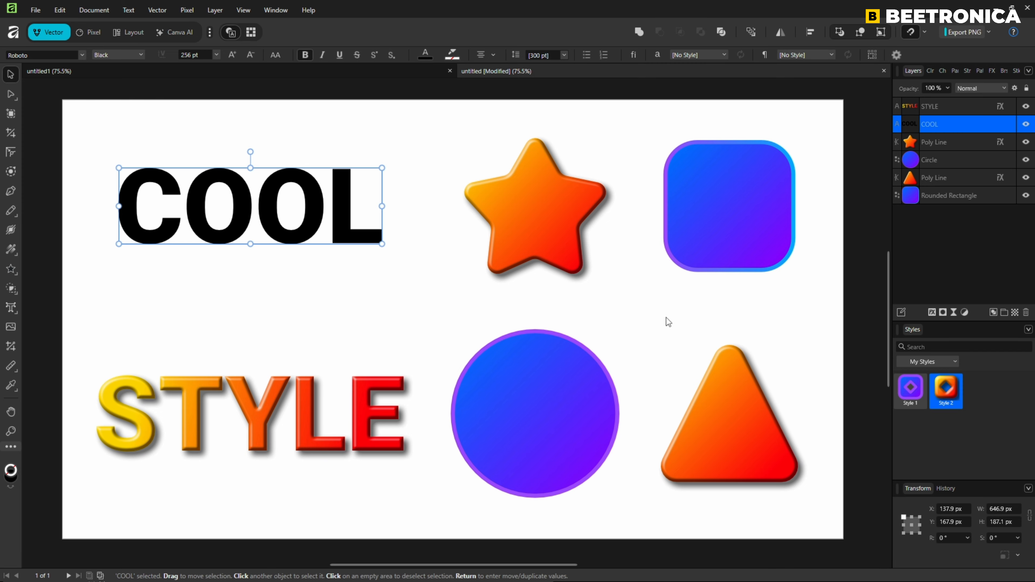
click(910, 390)
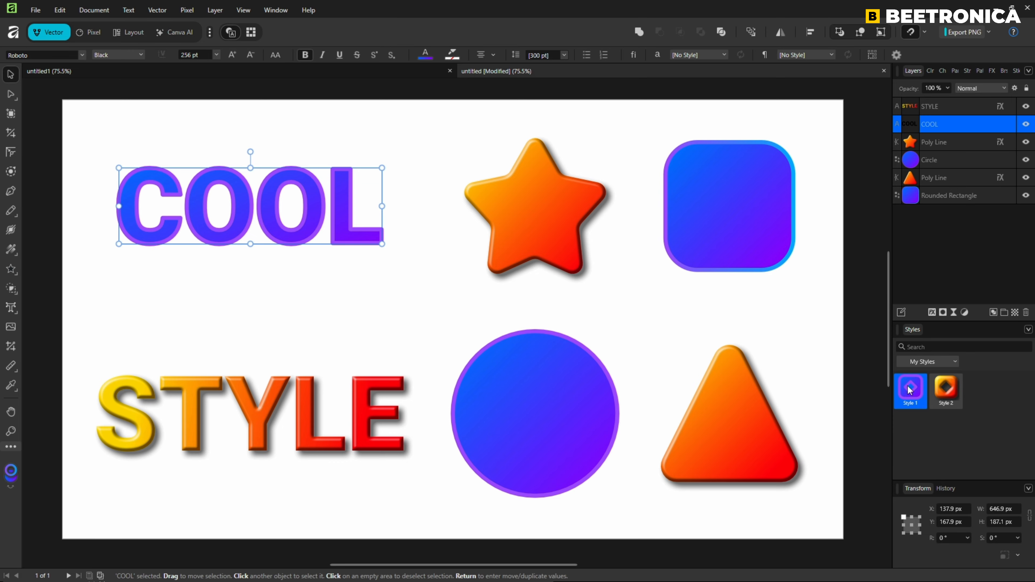
click(611, 513)
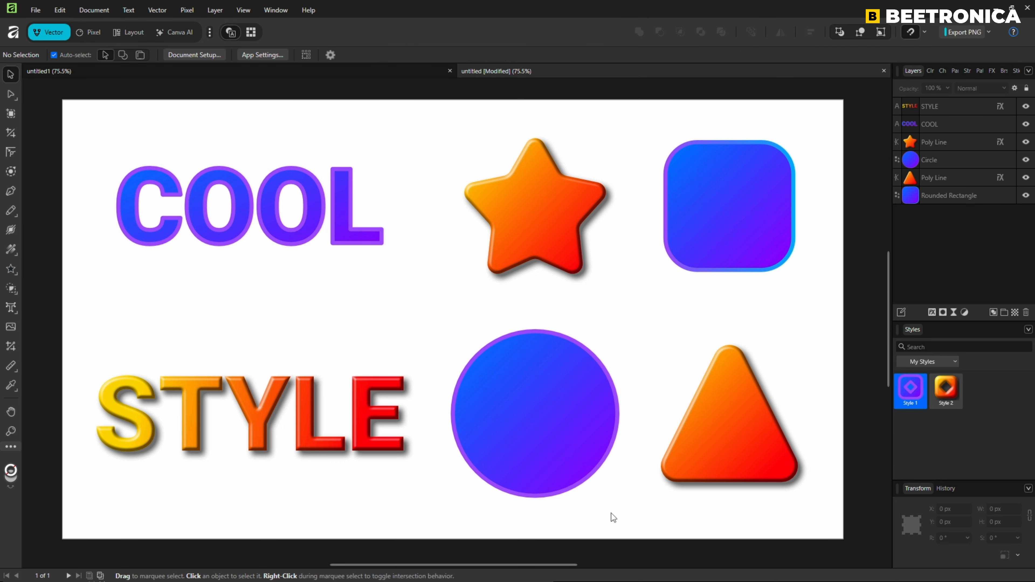
Shift the start colours of the circle's gradients, making the fill a deeper blue and the stroke a lighter purple.
click(547, 403)
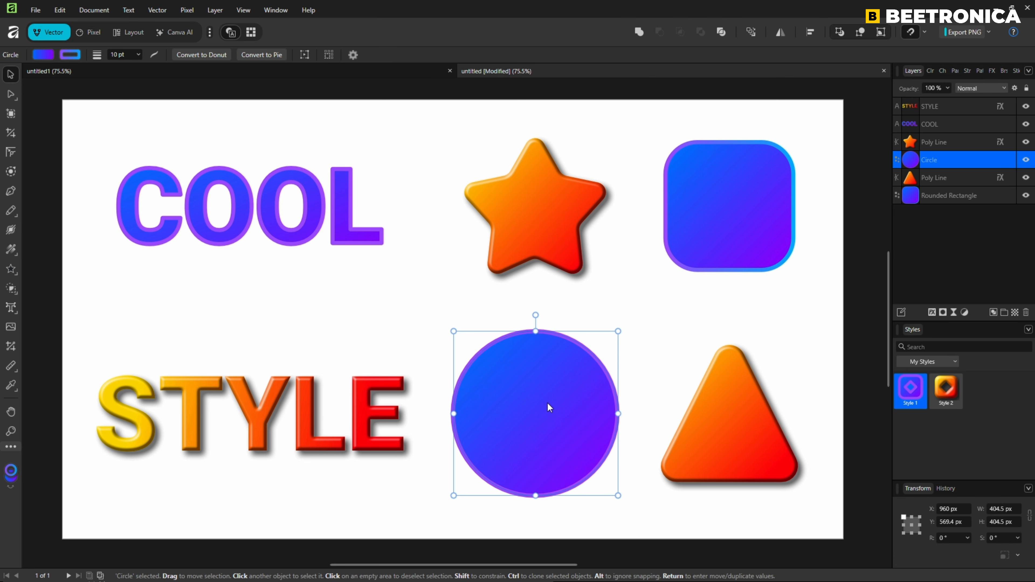
click(42, 54)
click(56, 148)
key(Escape)
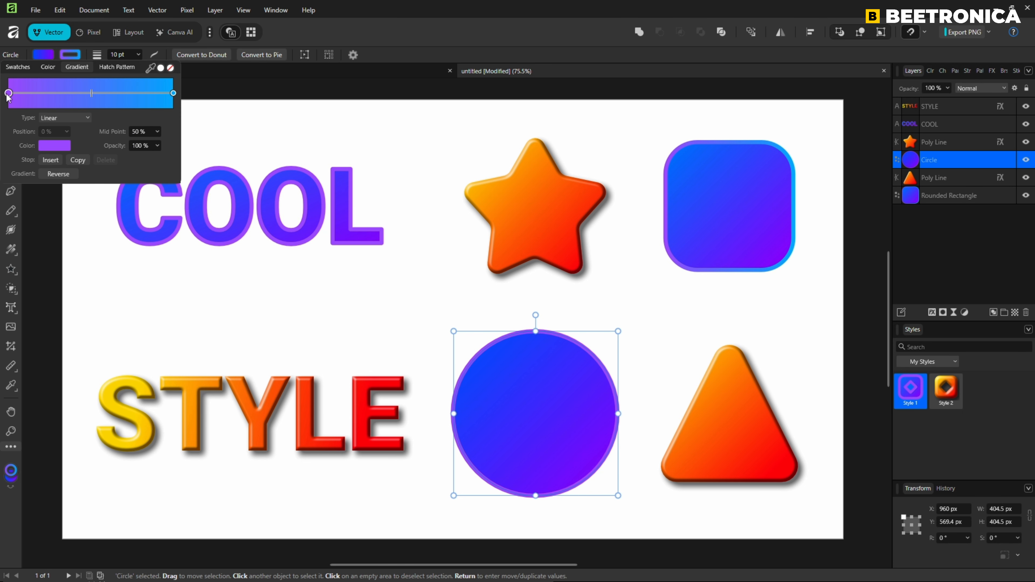
click(51, 147)
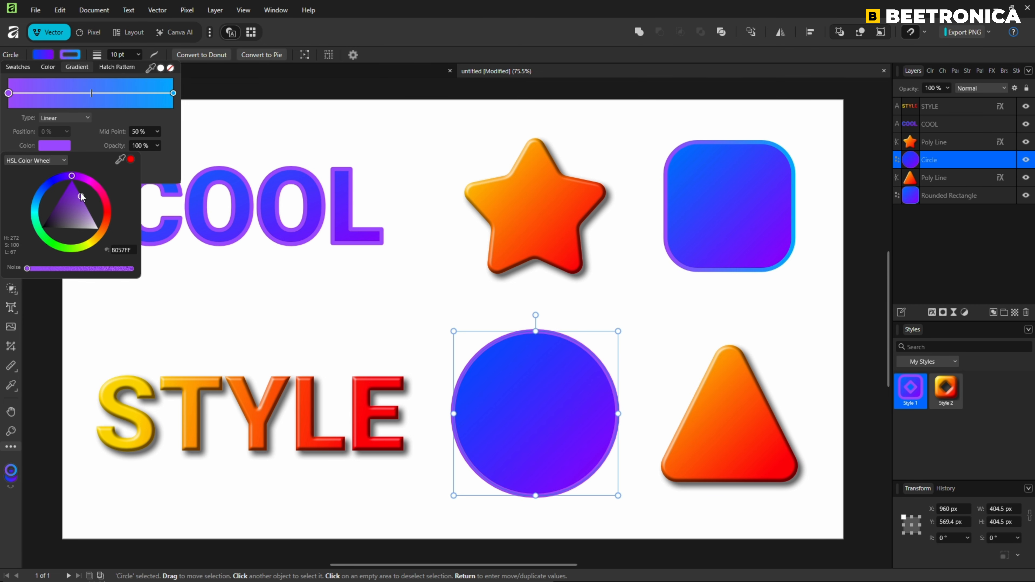
drag(81, 193, 88, 201)
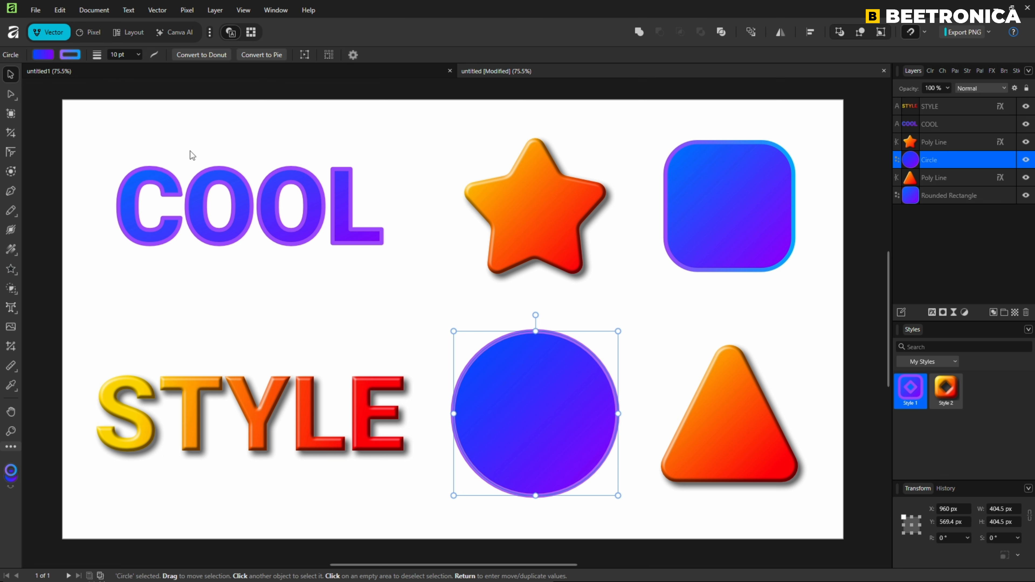
Review the layer effects applied to the orange star, close them unchanged and deselect the star.
click(557, 226)
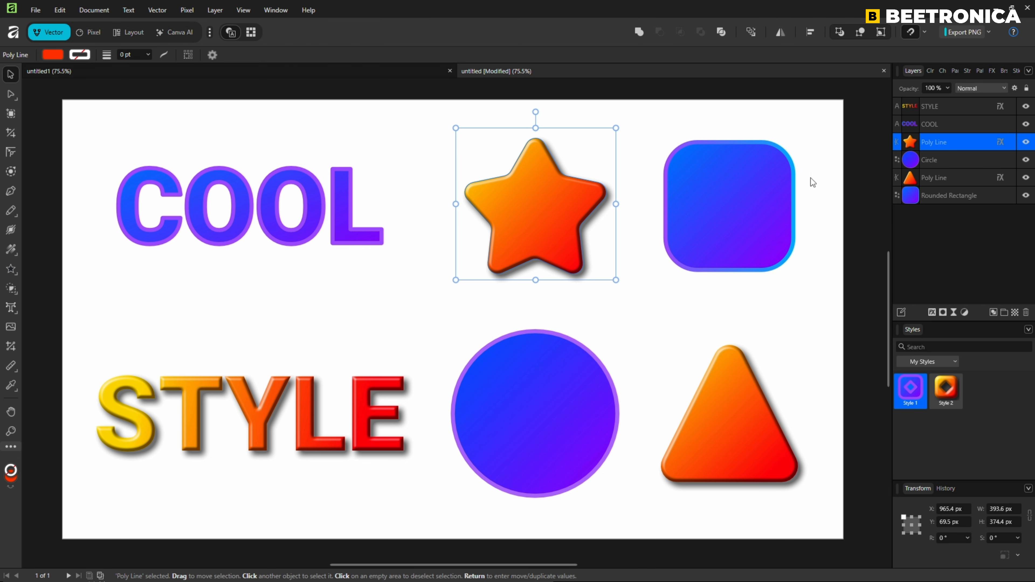
click(1002, 142)
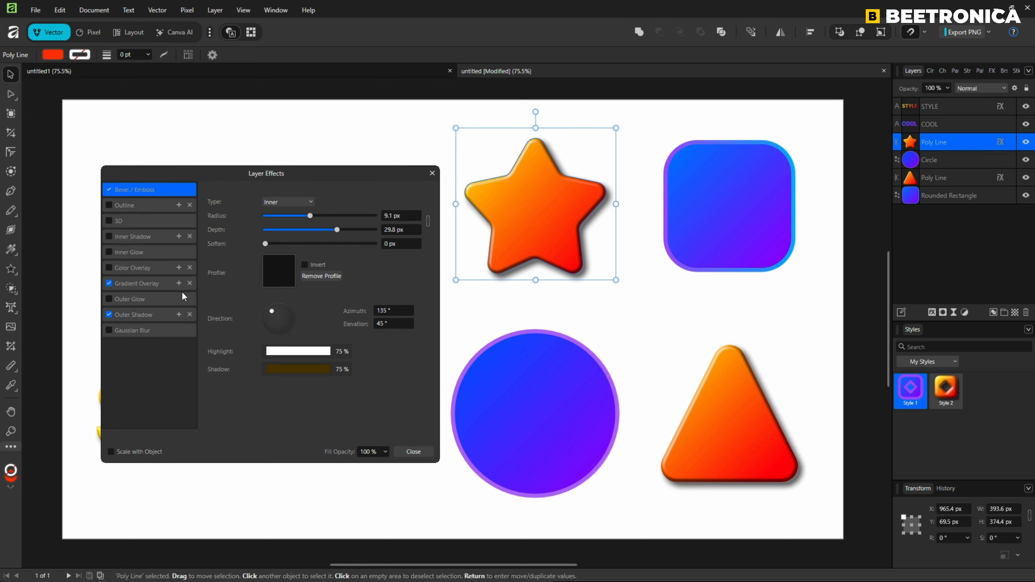
click(432, 174)
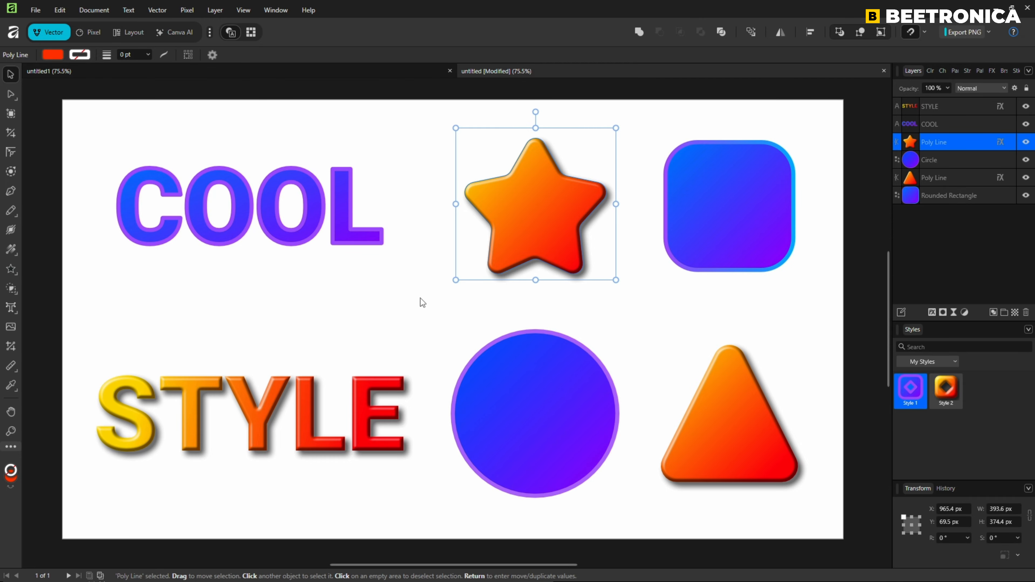
click(470, 300)
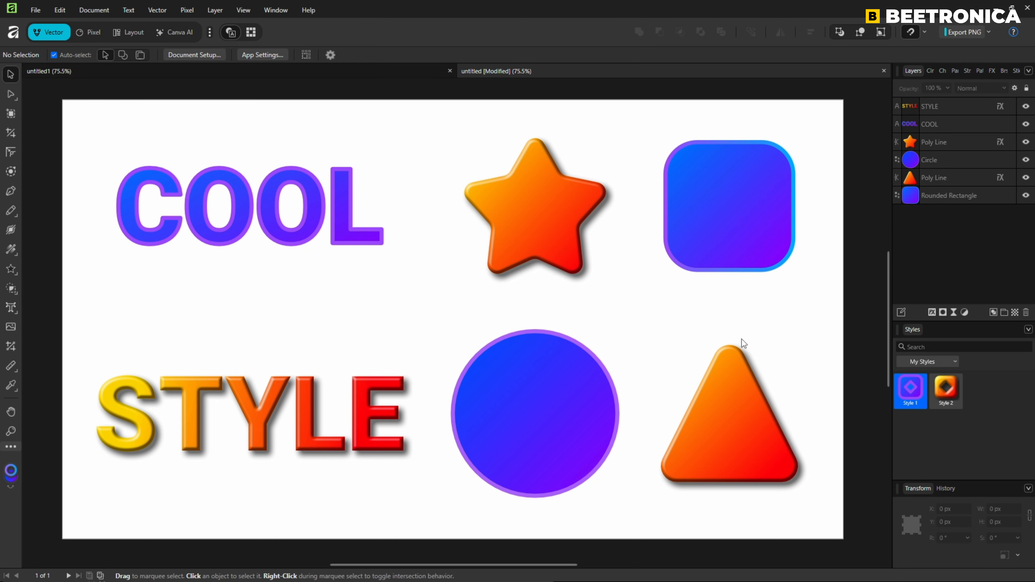
Create a blank portrait document to check the My Styles category in it, and close that document again.
click(36, 10)
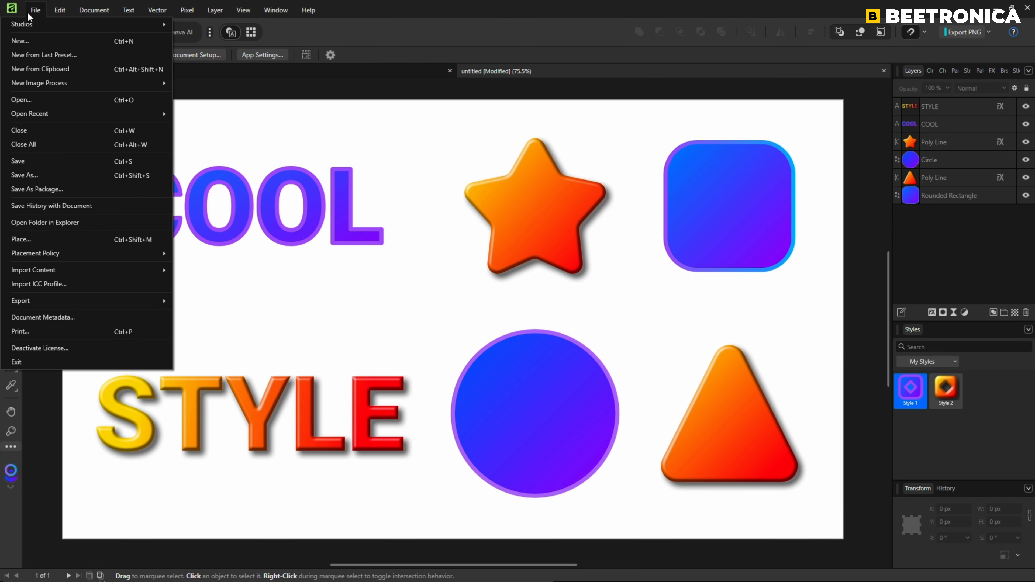
click(27, 40)
double_click(298, 253)
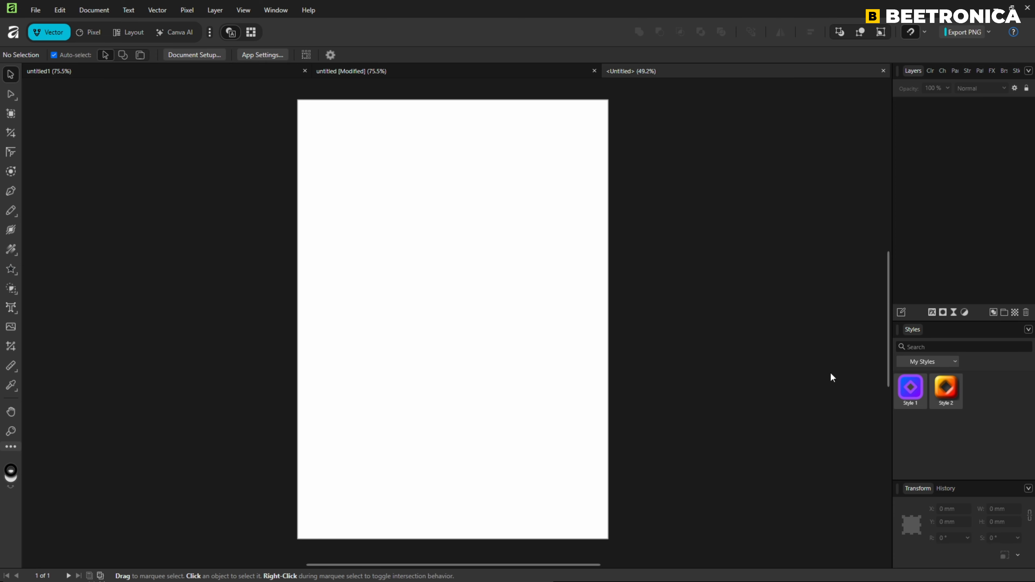
click(883, 71)
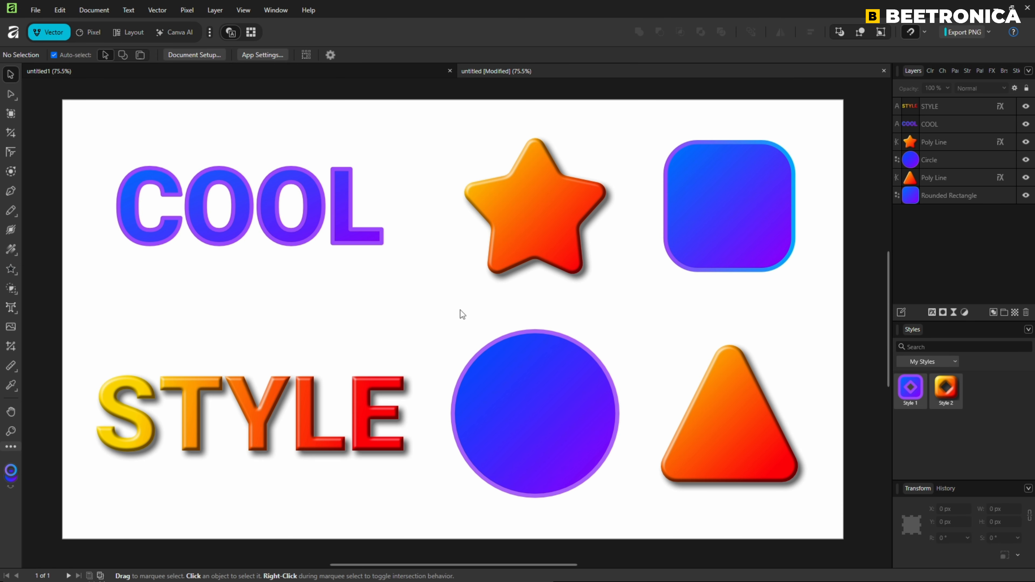